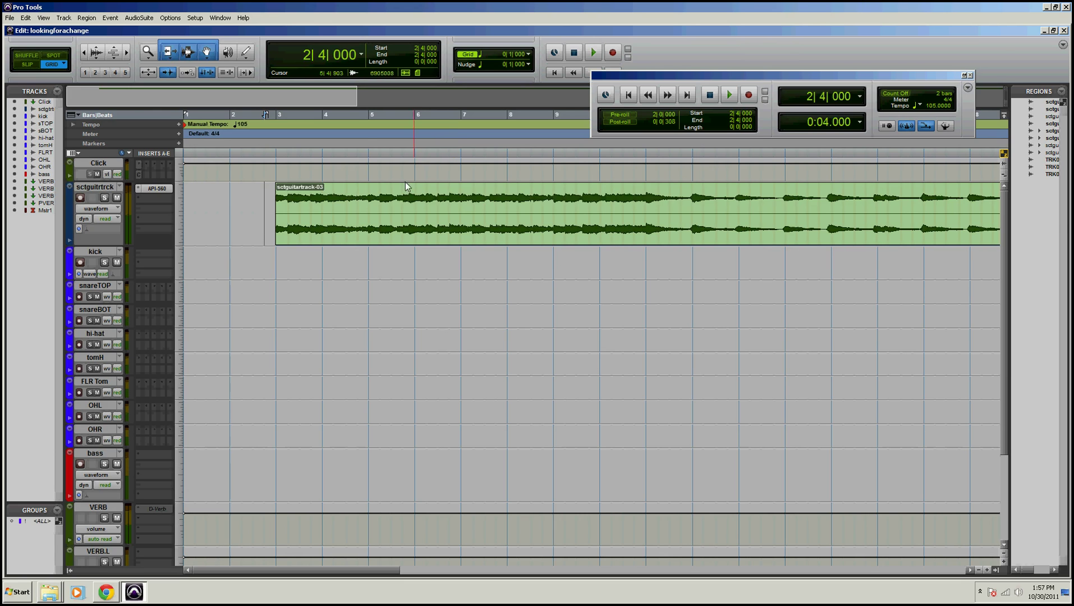
Select the sctguitrtrck track and open Duplicate Tracks with Alt+Shift+D.
left_click(84, 179)
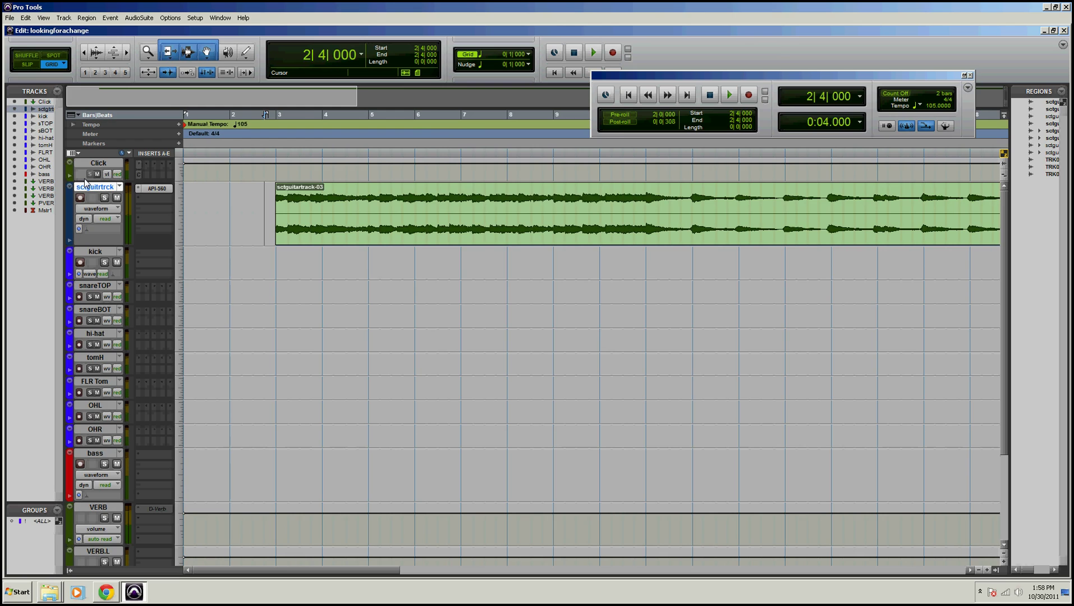
key("alt+shift+d")
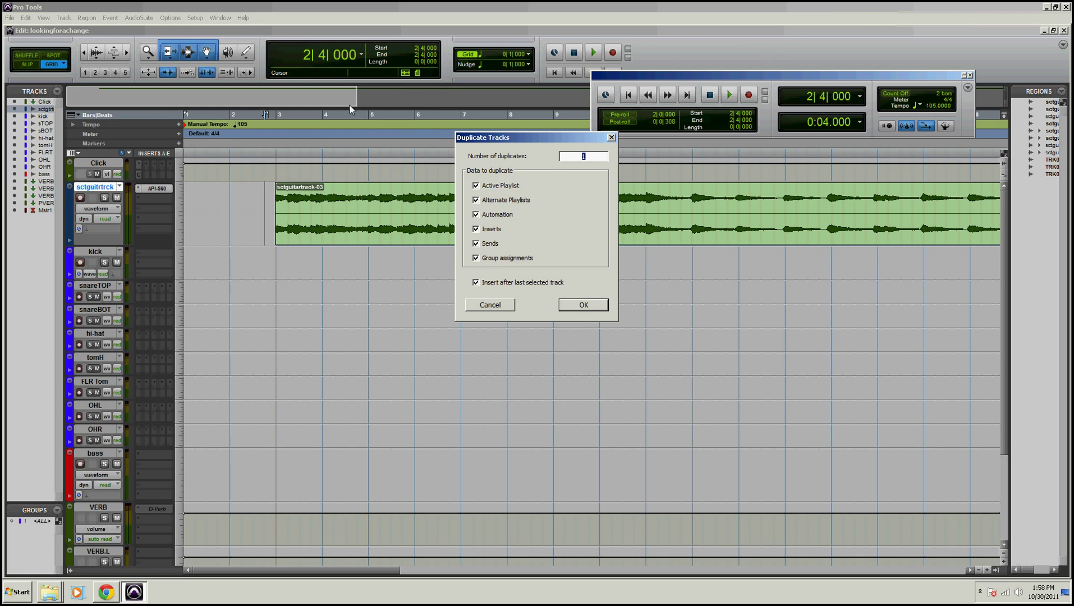
Set Duplicate Tracks to 1 copy with all data, inserted after the selected guitar track.
left_click(581, 156)
double_click(581, 155)
left_click(474, 282)
left_click(572, 303)
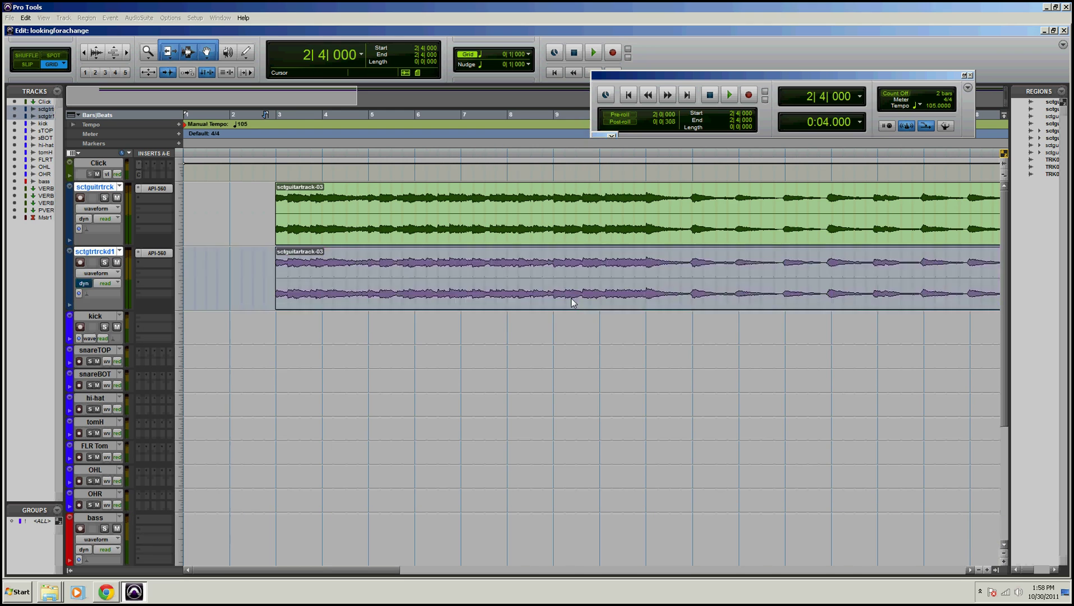